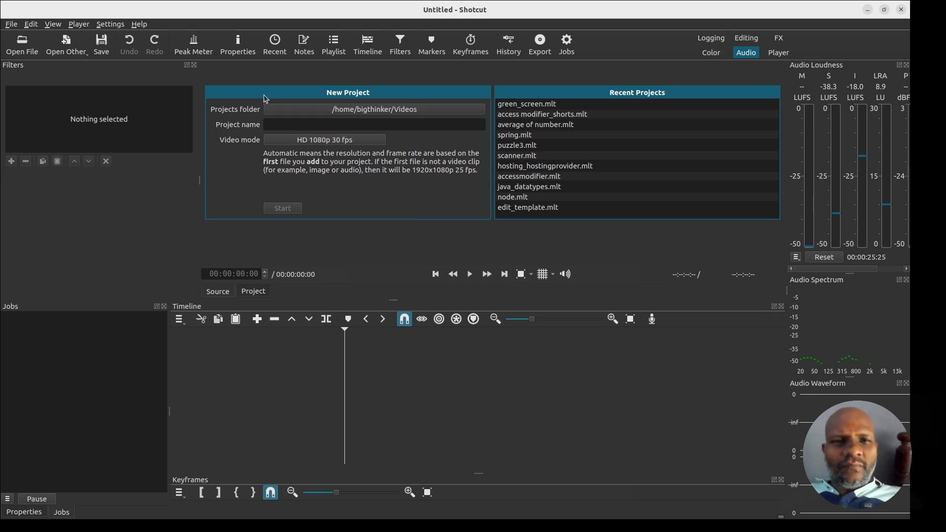
- Create a new project named green_screen_1 with the HD 1080p 30 fps video mode
click(344, 140)
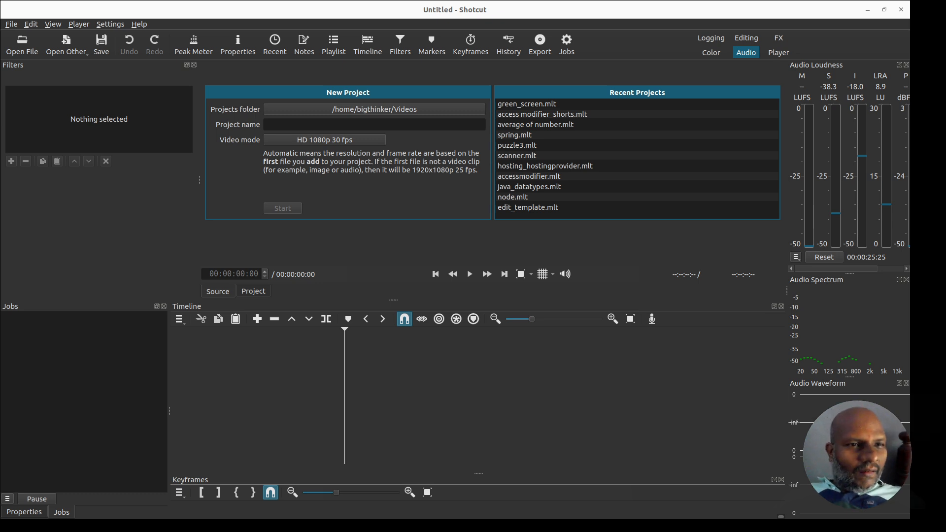
click(345, 123)
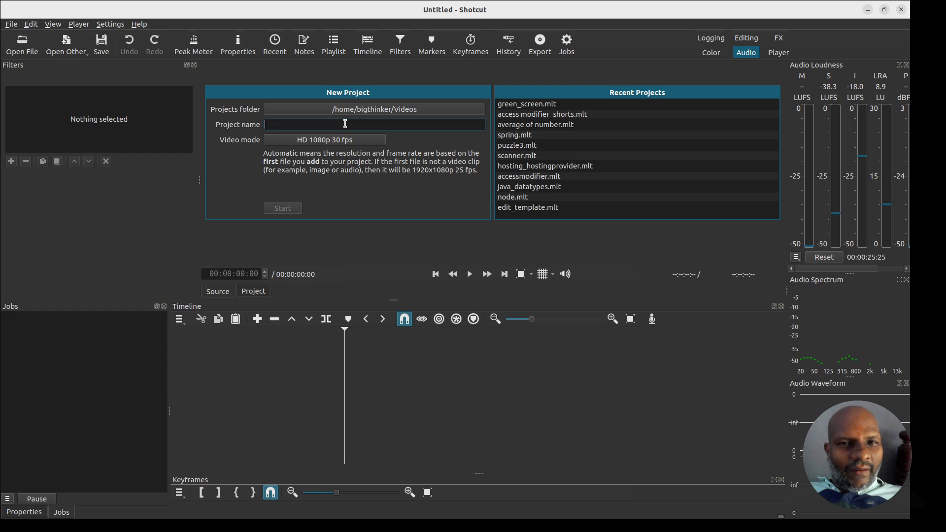
text(gr)
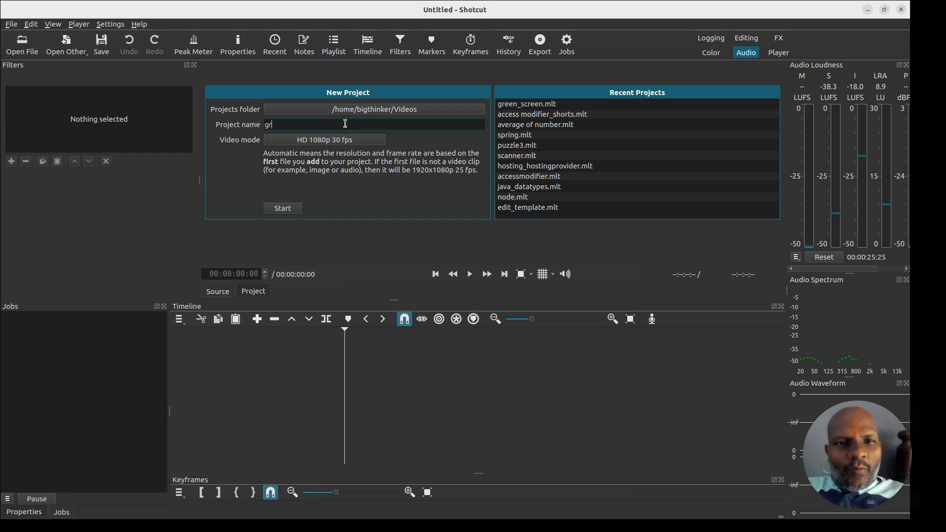
text(een_screen_1)
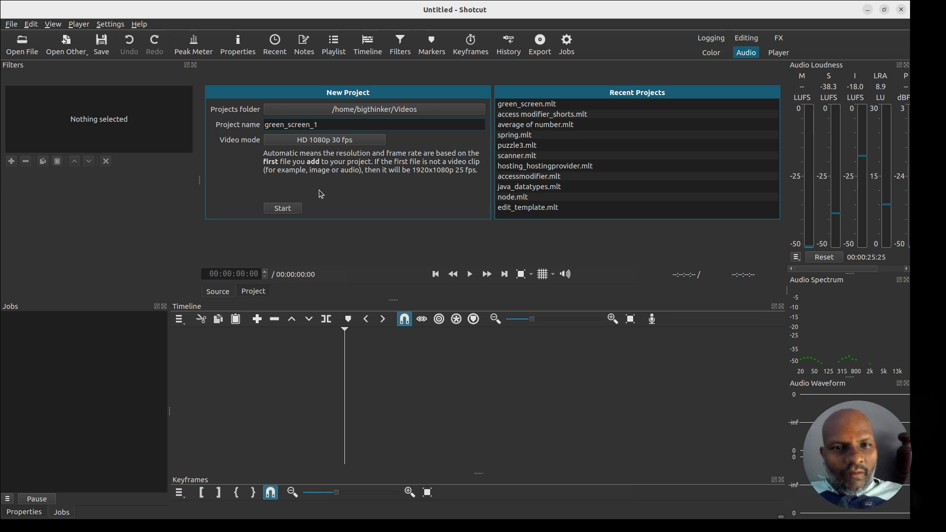
click(284, 208)
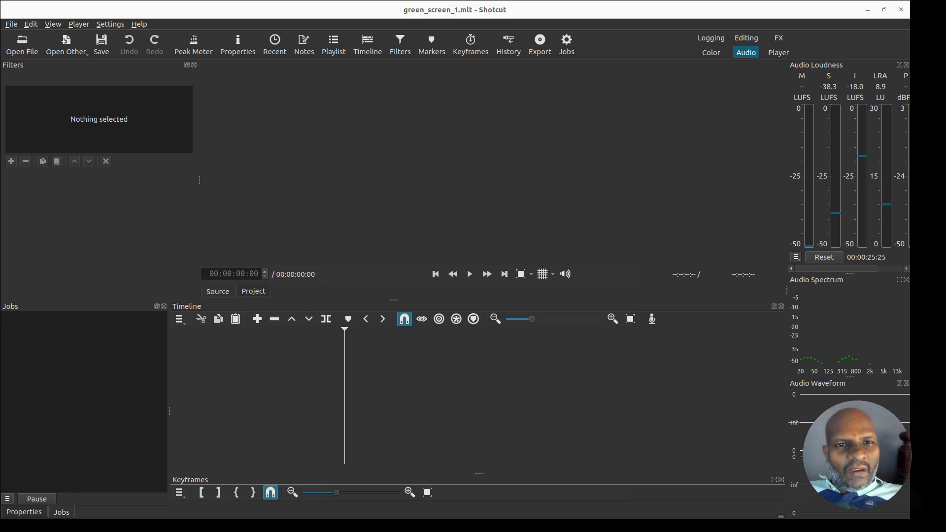
- Place thank you video.mp4 on track V1 and subscribe_-_29881 (1080p).mp4 at the start of a new video track V2 above it
drag(283, 331, 239, 384)
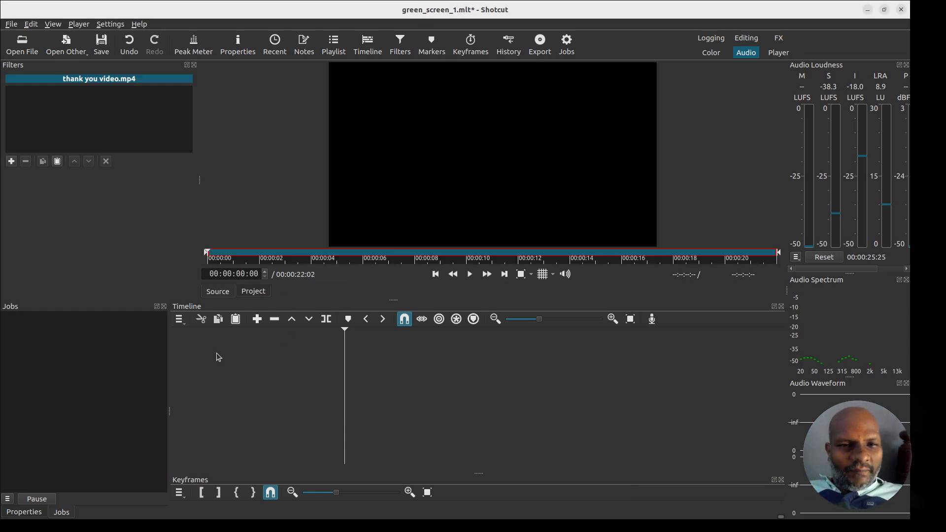
mouse_move(250, 336)
mouse_down()
mouse_move(489, 336)
mouse_move(243, 336)
mouse_up()
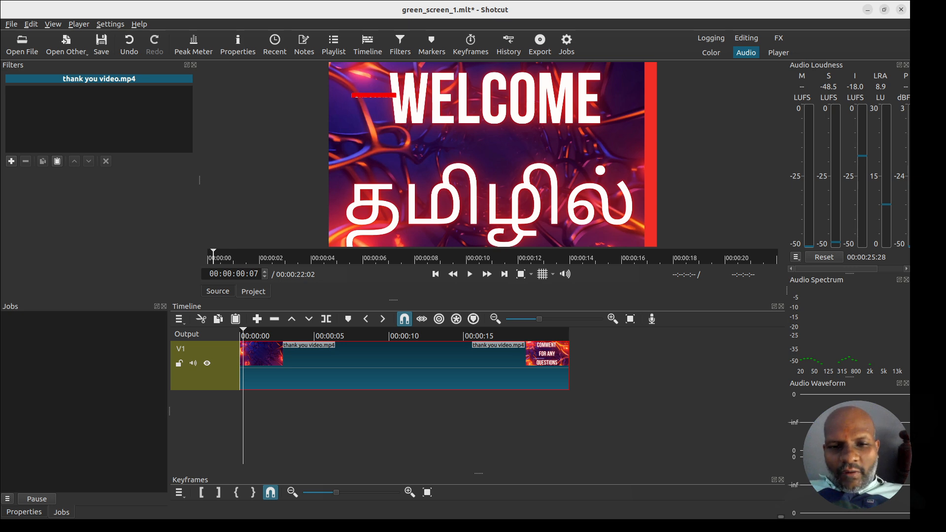
key(ctrl+i)
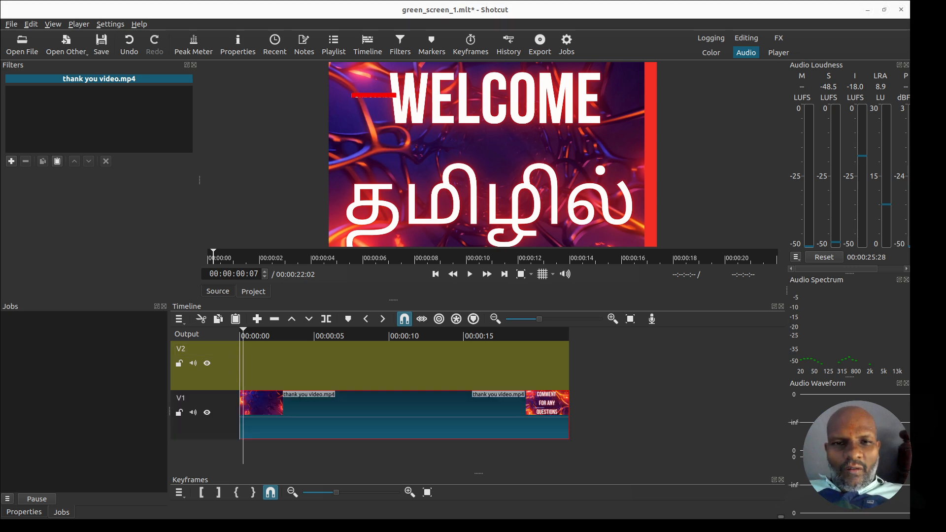
drag(260, 182, 259, 351)
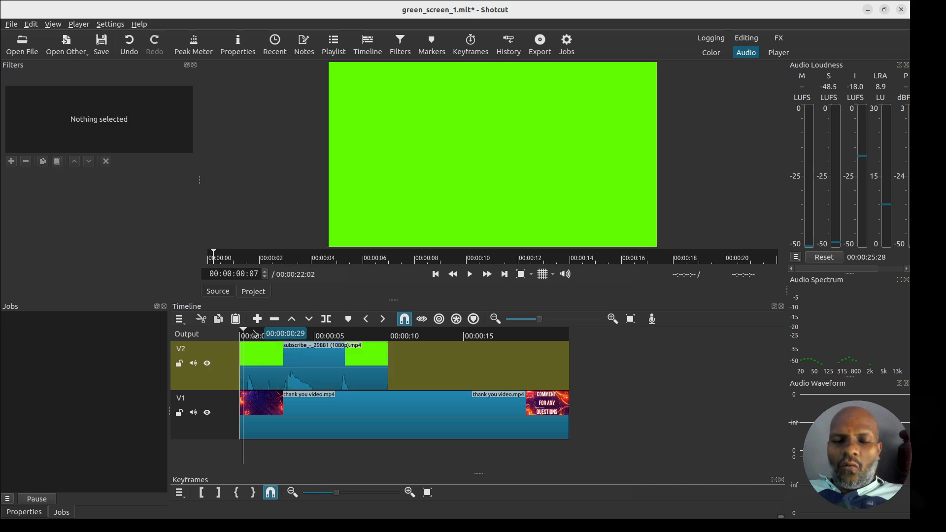
- Scrub the timeline from the start to about 00:00:03:19 to view the green-screen subscribe animation
click(240, 333)
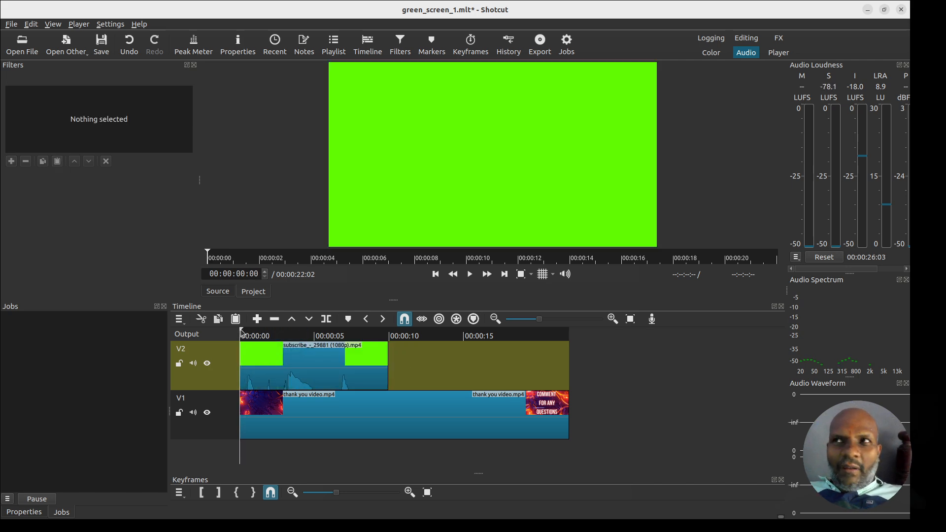
click(242, 333)
drag(240, 329, 295, 333)
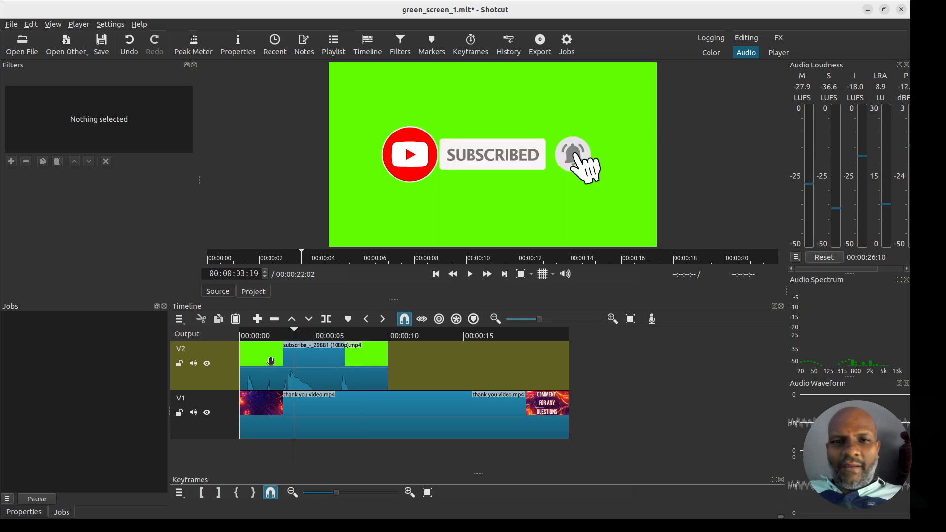
- Apply a Chroma Key: Simple filter to the subscribe clip on V2 and set its distance to about 50.3%
click(270, 360)
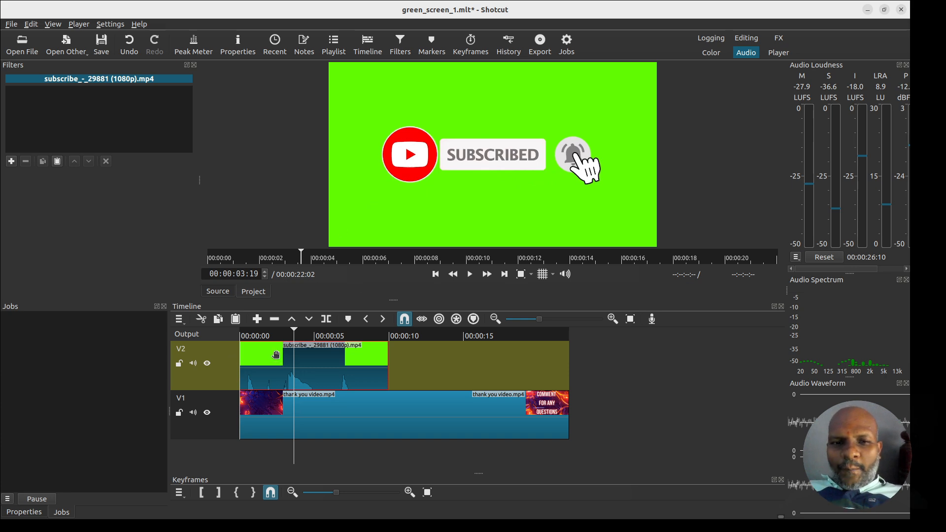
click(11, 162)
click(82, 108)
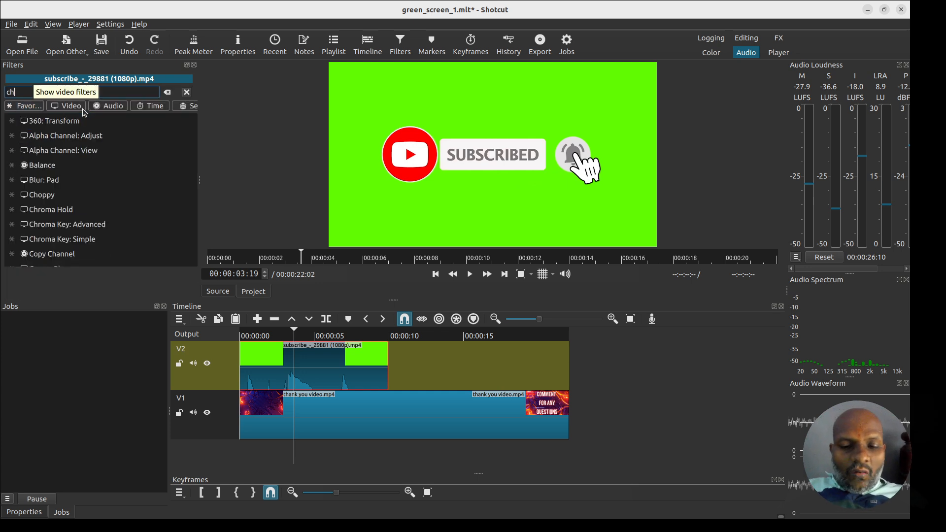
text(chroma)
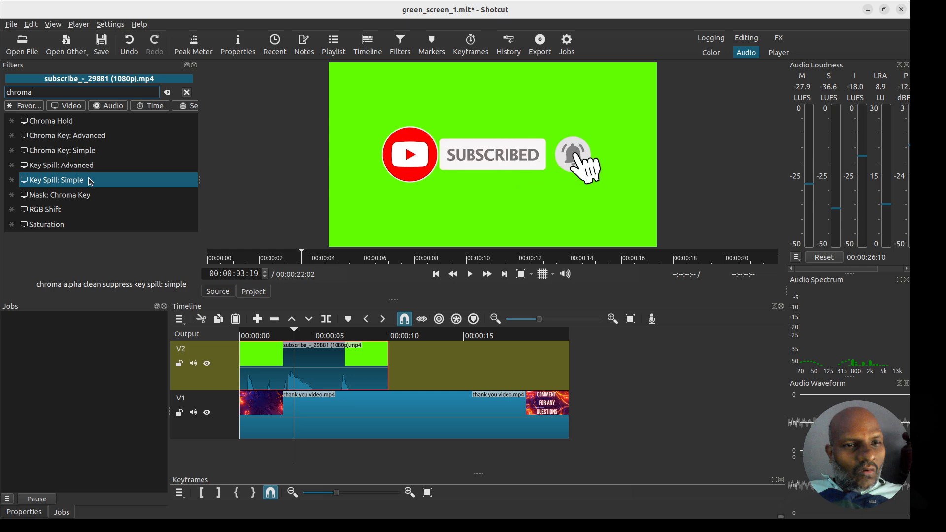
click(95, 151)
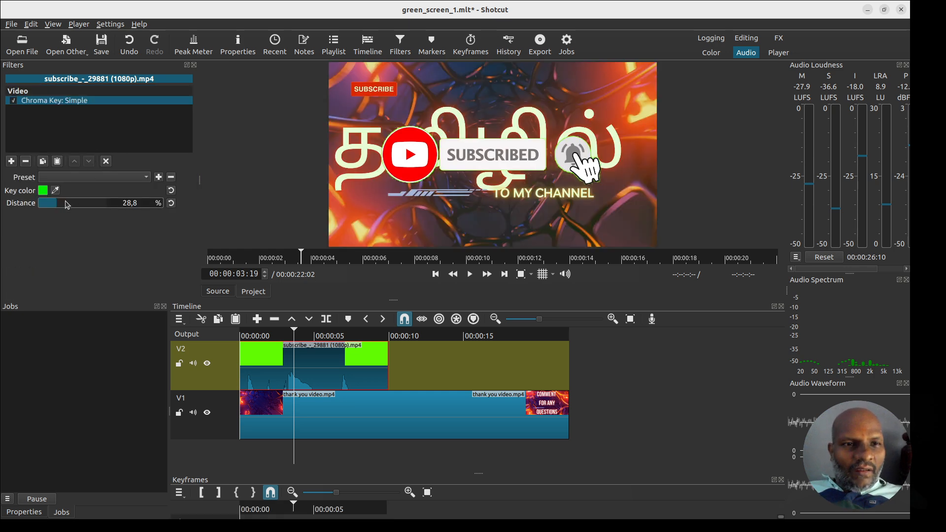
drag(62, 205, 75, 207)
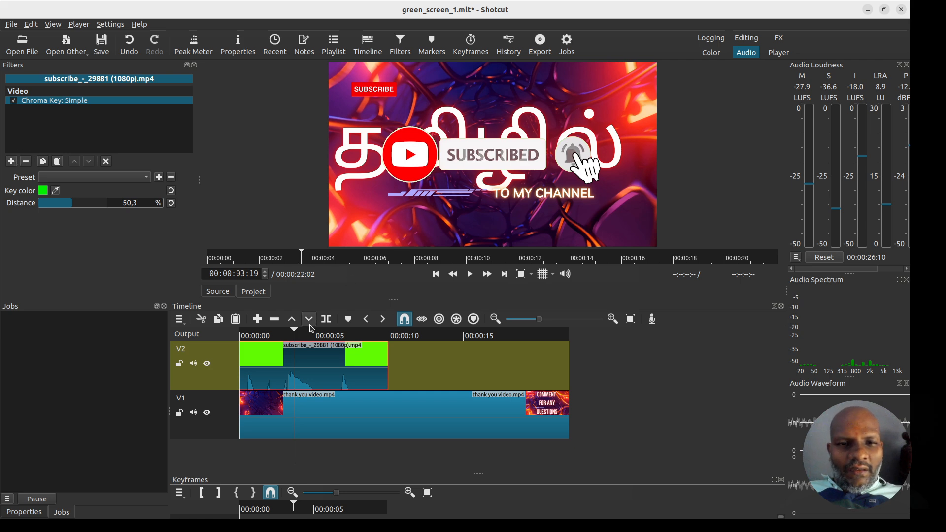
- Play the timeline briefly to check the keyed subscribe animation over the background video
click(272, 335)
key(space)
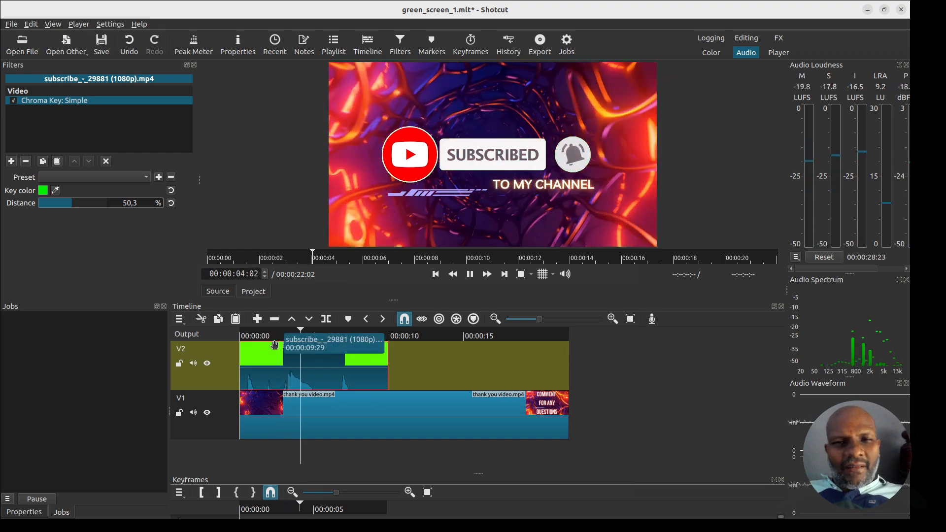
key(space)
key(Left)
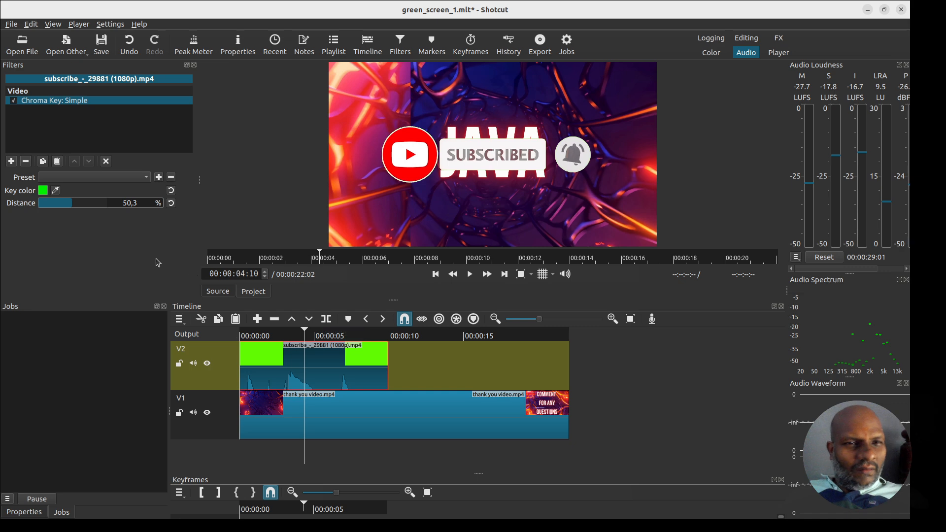
- Add a Size, Position & Rotate filter to the subscribe clip
click(12, 164)
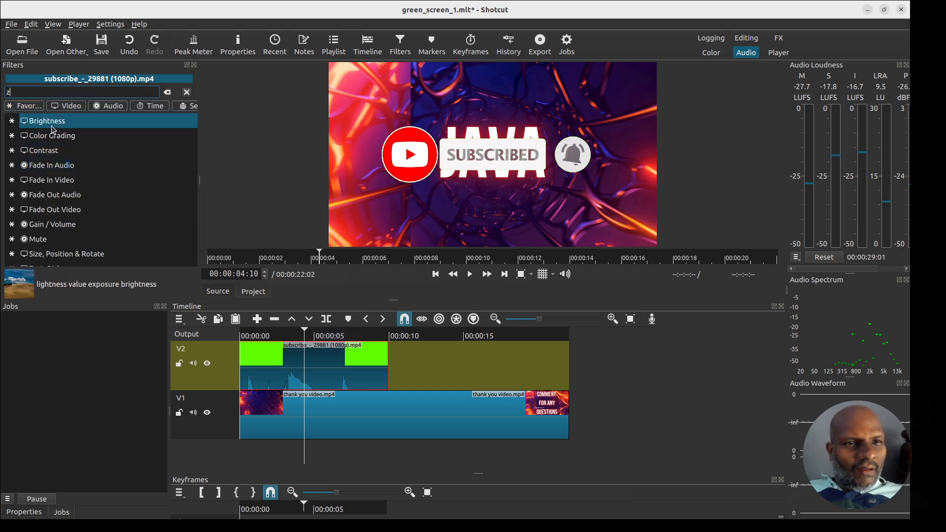
text(zoom)
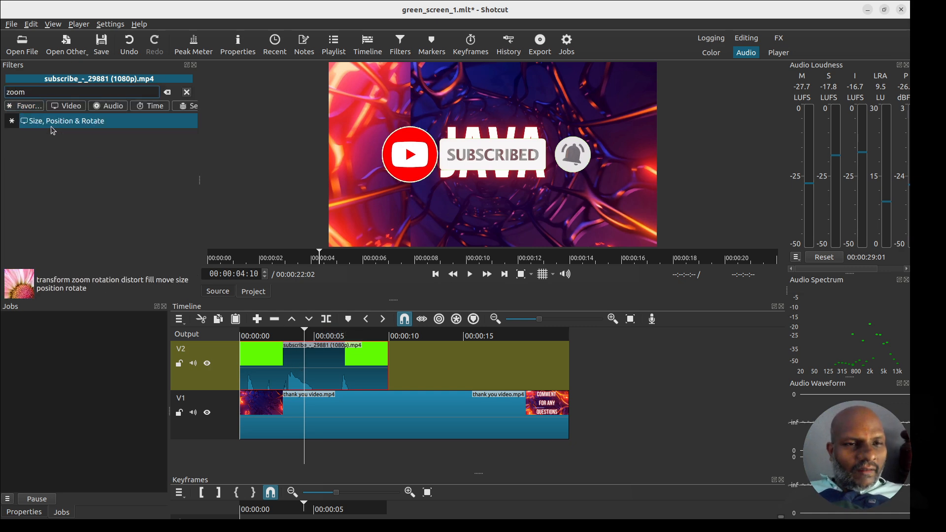
click(56, 124)
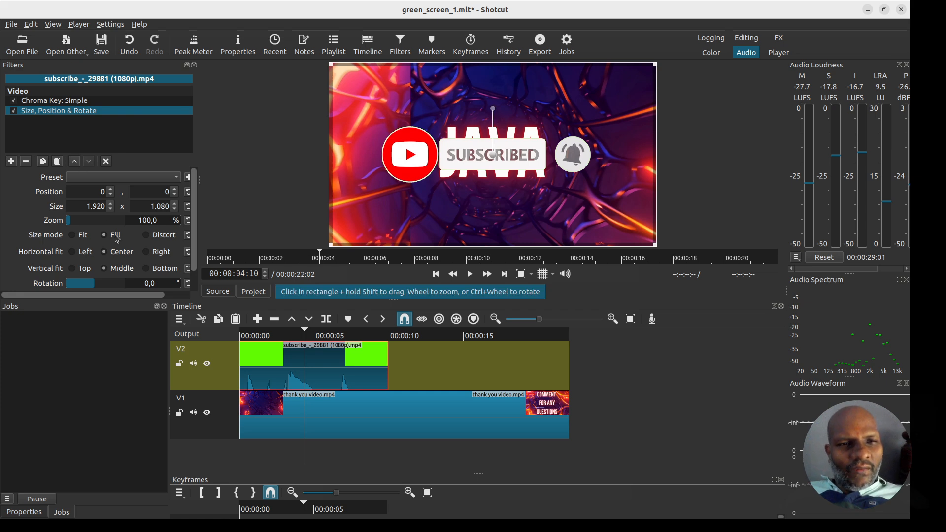
- Shrink the subscribe overlay to about 40% zoom and move it to the lower centre of the frame, at about position 573, 747
scroll(493, 163, down, 2)
scroll(493, 162, down, 1)
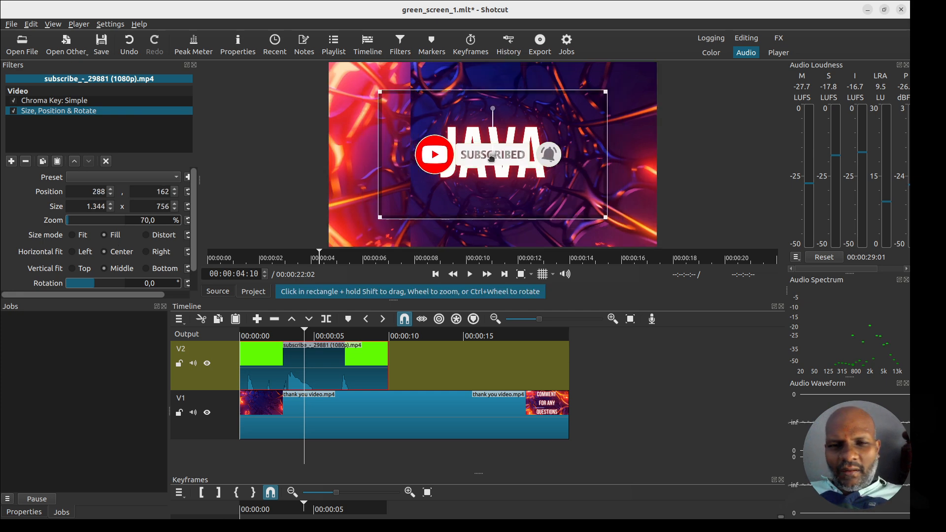
scroll(492, 159, down, 3)
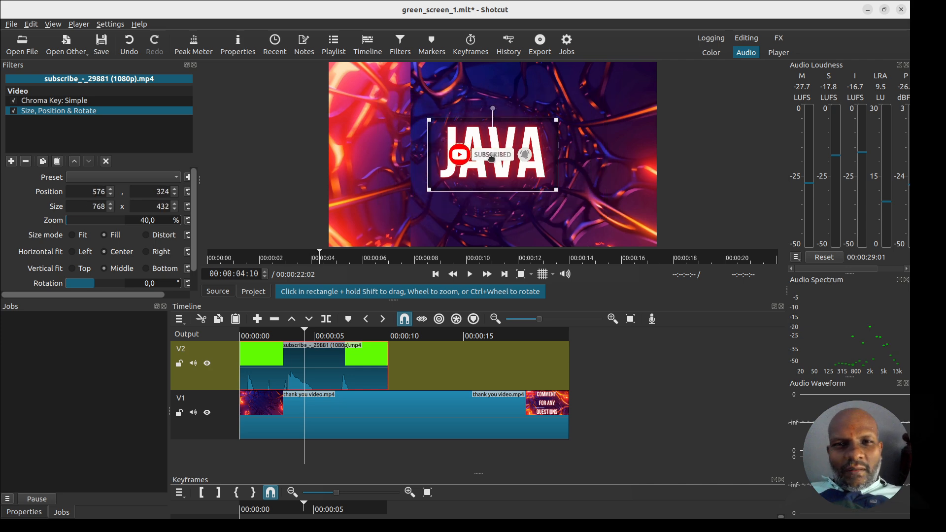
scroll(491, 158, up, 6)
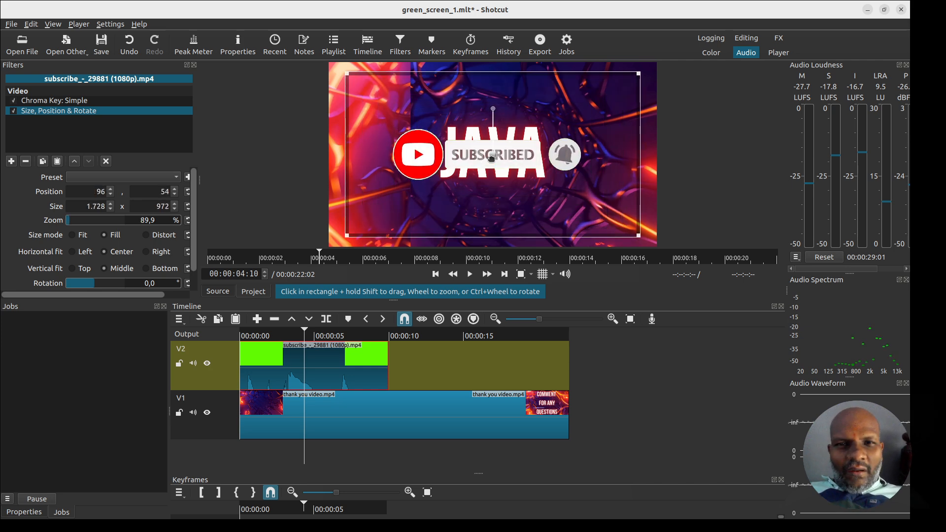
scroll(491, 159, down, 6)
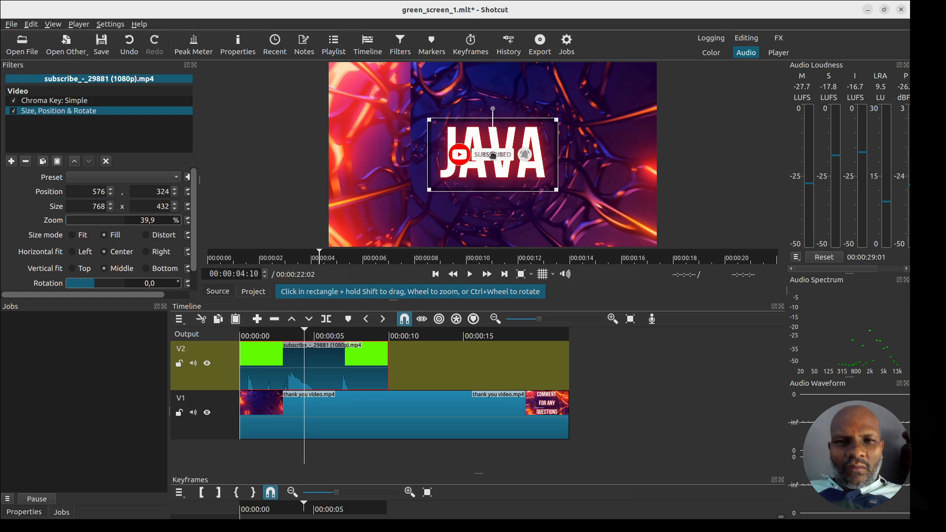
drag(493, 156, 492, 239)
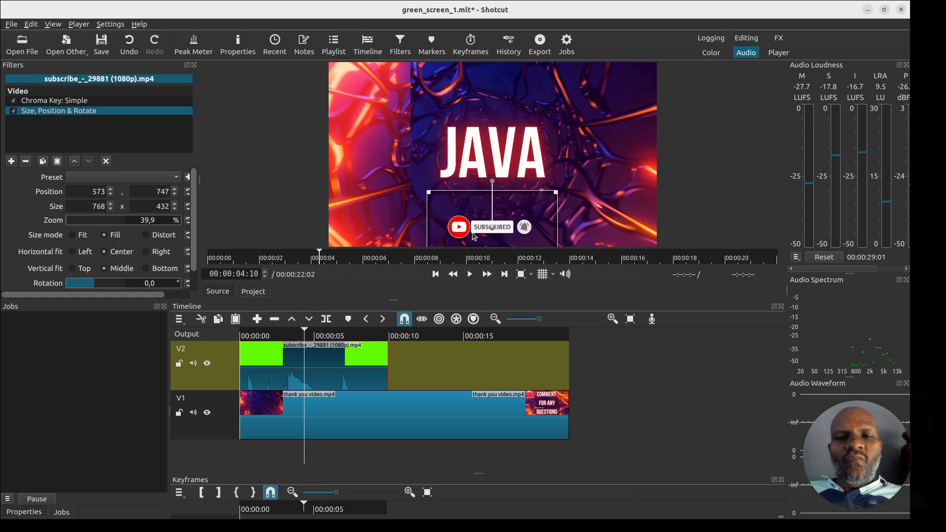
click(605, 358)
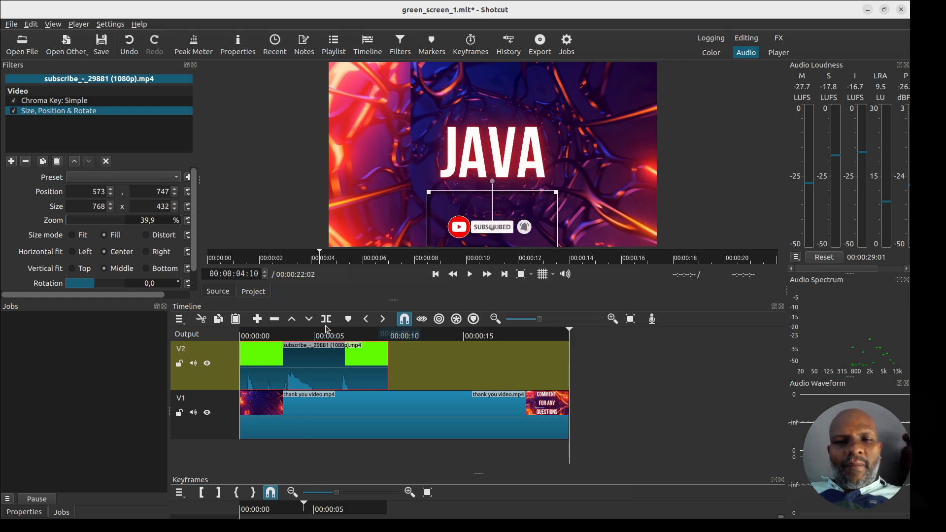
click(243, 334)
key(ctrl+v)
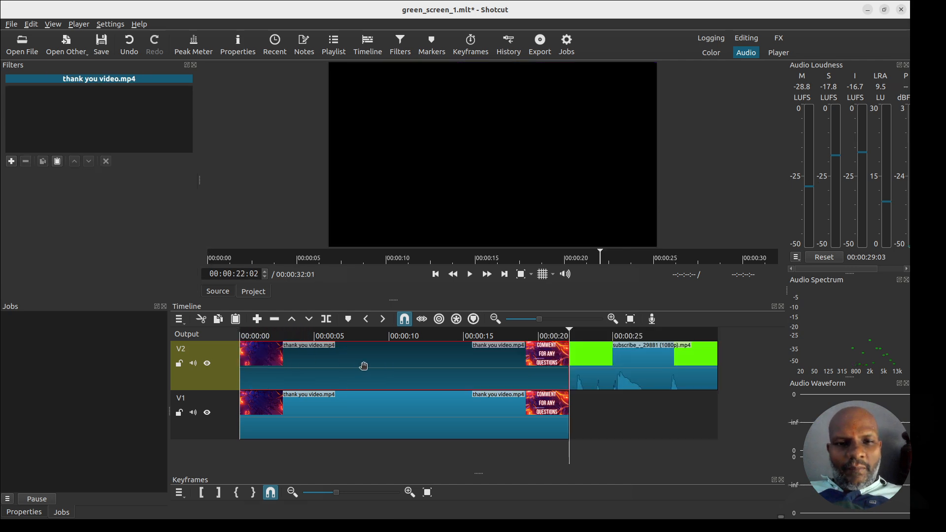
key(ctrl+z)
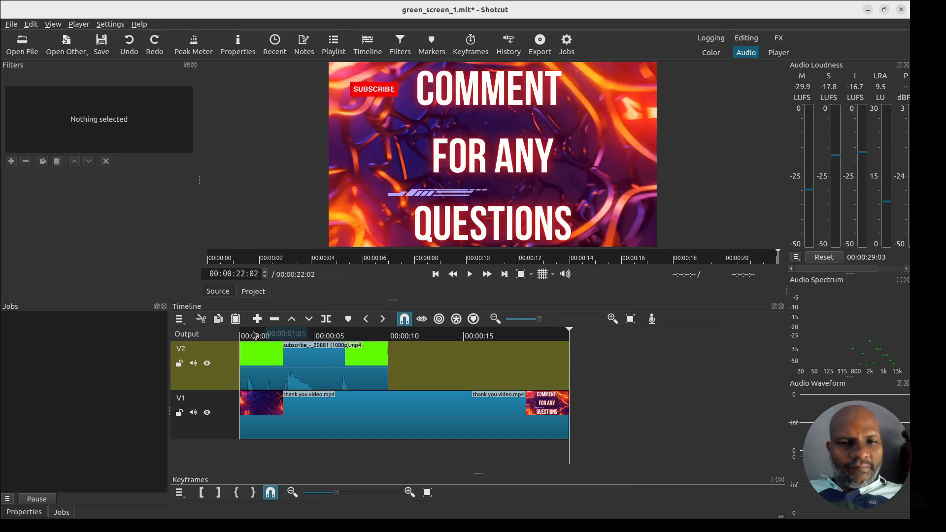
- Play the timeline from the start to check the resized subscribe overlay against the background video
key(Home)
key(space)
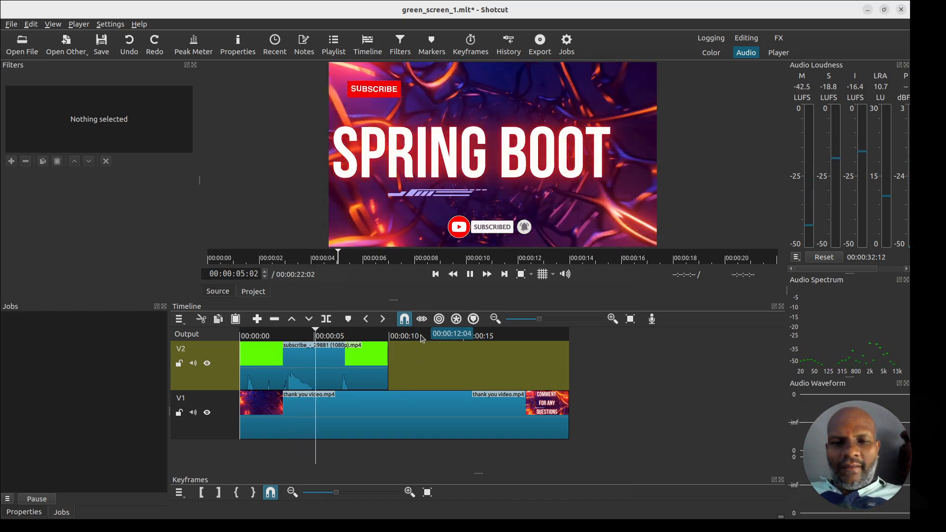
key(space)
- Paste a copy of the filtered subscribe clip onto track V2 at 00:00:13:02
click(303, 368)
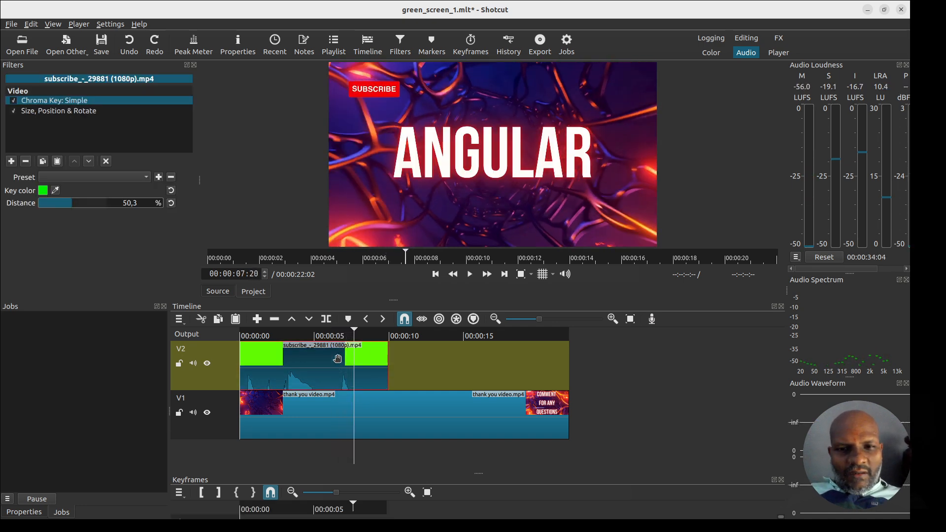
click(436, 338)
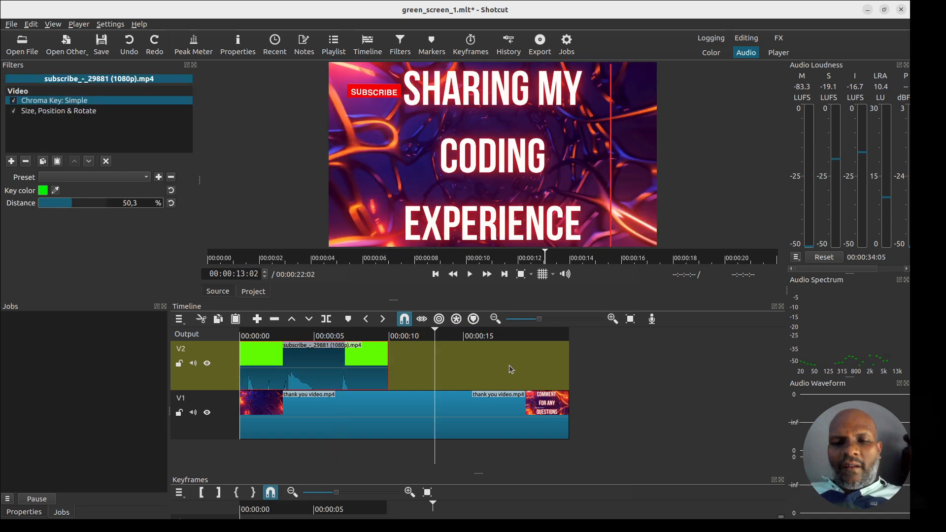
key(ctrl+v)
scroll(513, 369, down, 2)
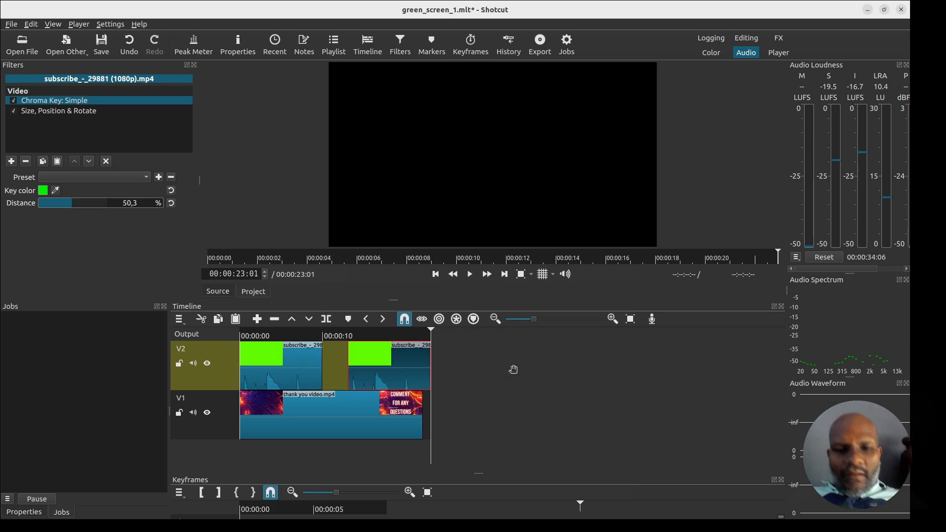